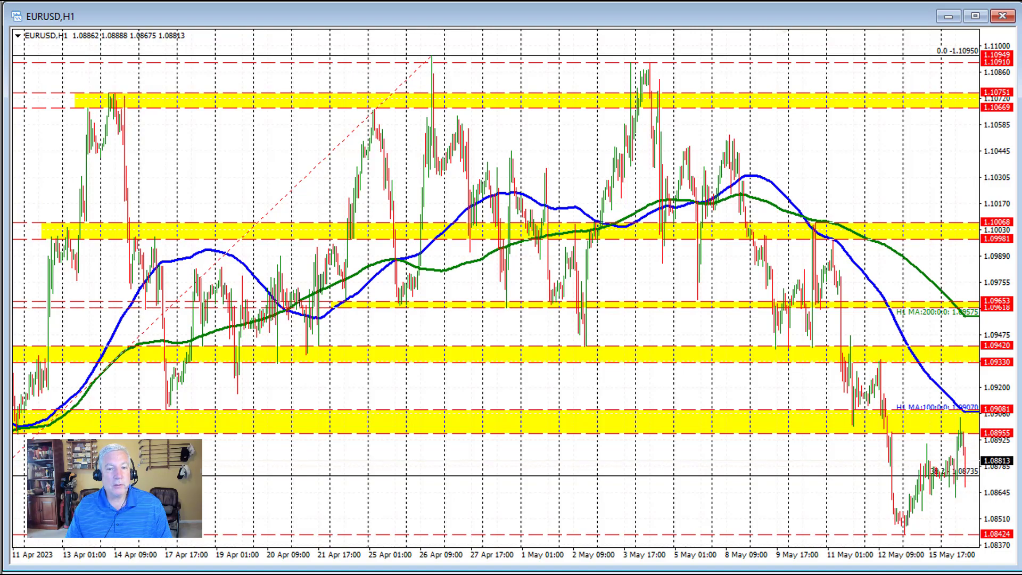
Step: With freehand drawing on, mark the first low, 17 Apr low and 11 May low with up arrows
{"action": "key", "text": "ctrl+shift+d"}
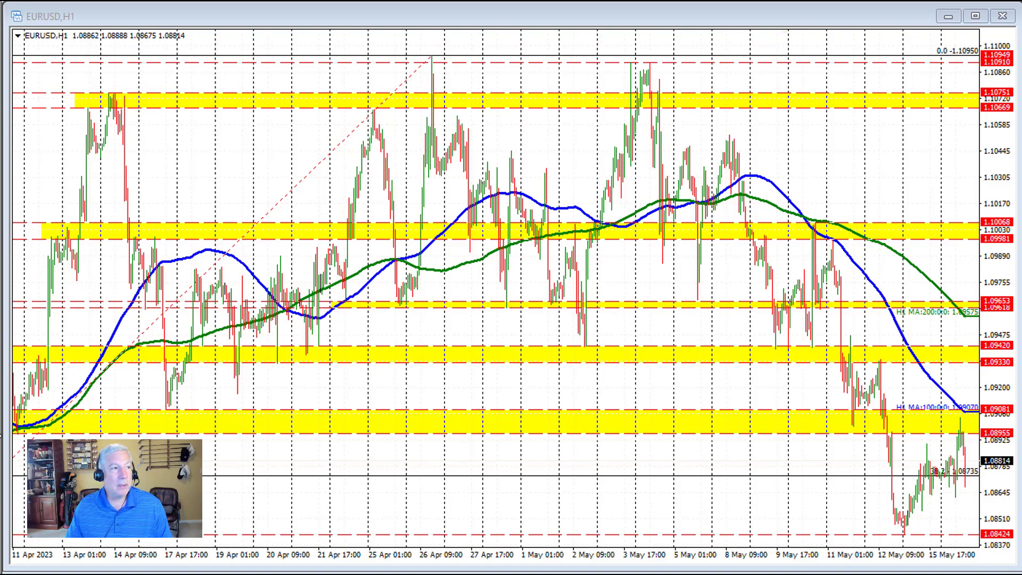
{"action": "left_click_drag", "start_coordinate": [22, 438], "coordinate": [25, 438]}
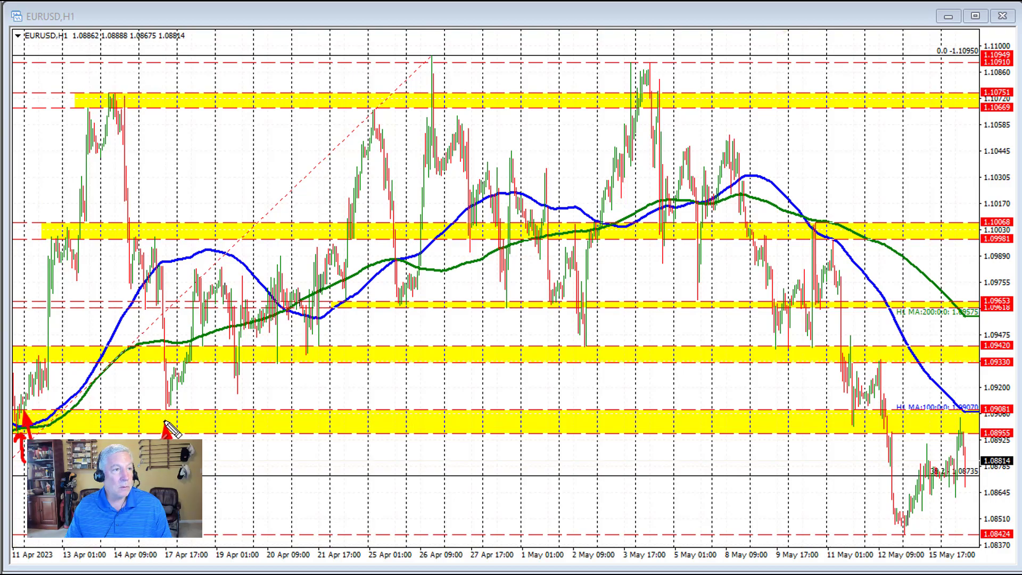
{"action": "left_click_drag", "start_coordinate": [166, 424], "coordinate": [168, 411]}
{"action": "left_click_drag", "start_coordinate": [854, 459], "coordinate": [853, 429]}
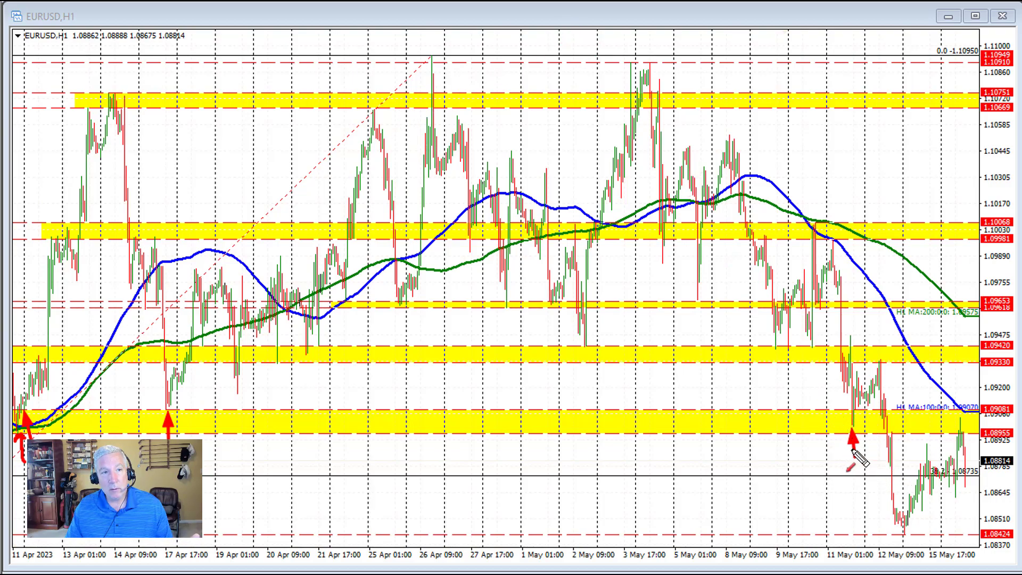
{"action": "left_click_drag", "start_coordinate": [874, 457], "coordinate": [890, 432]}
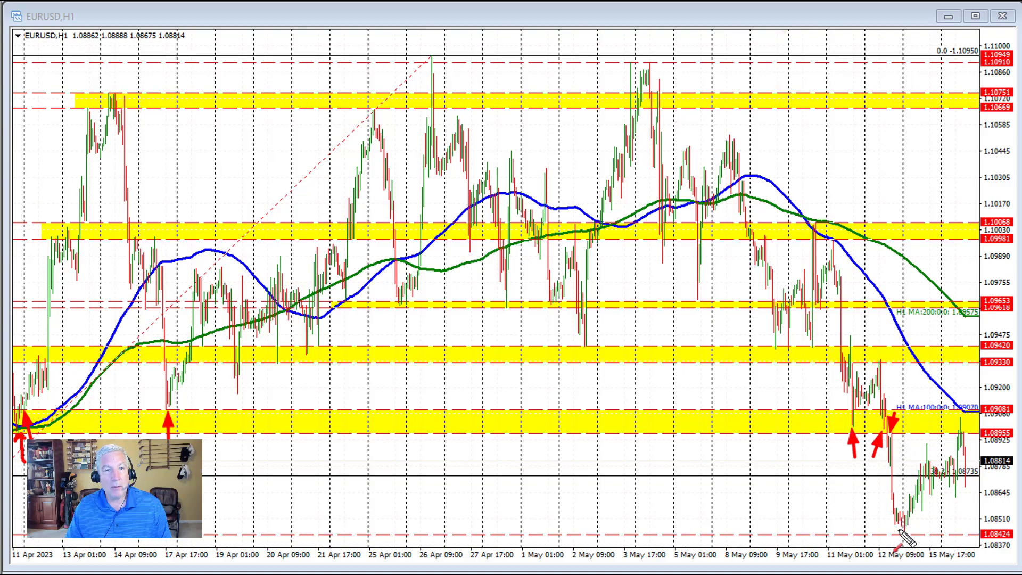
Step: Arrow the latest yellow band tests, clear the drawings, and pan to leave space after the last bar
{"action": "left_click_drag", "start_coordinate": [897, 558], "coordinate": [902, 553]}
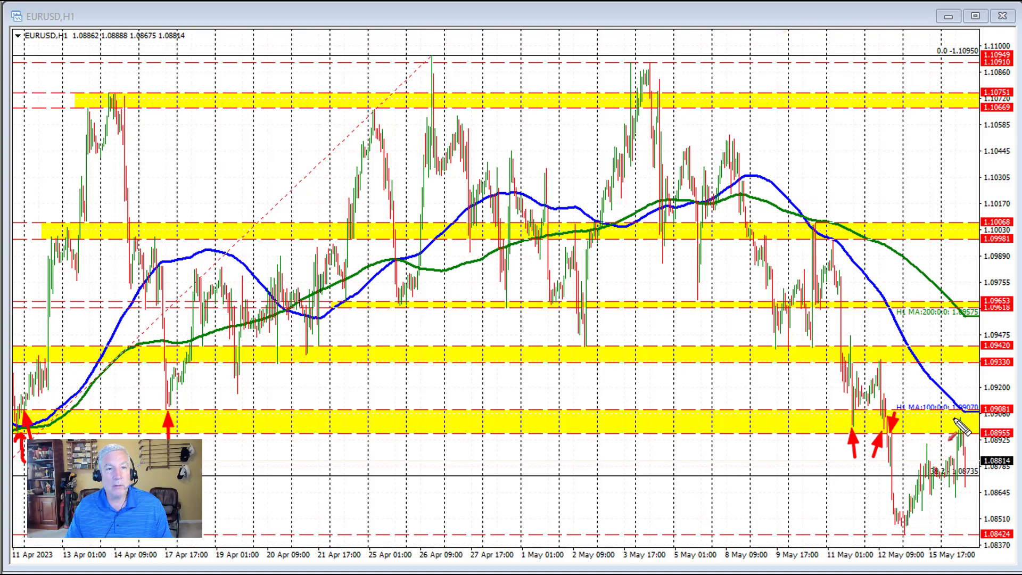
{"action": "left_click_drag", "start_coordinate": [963, 381], "coordinate": [963, 414]}
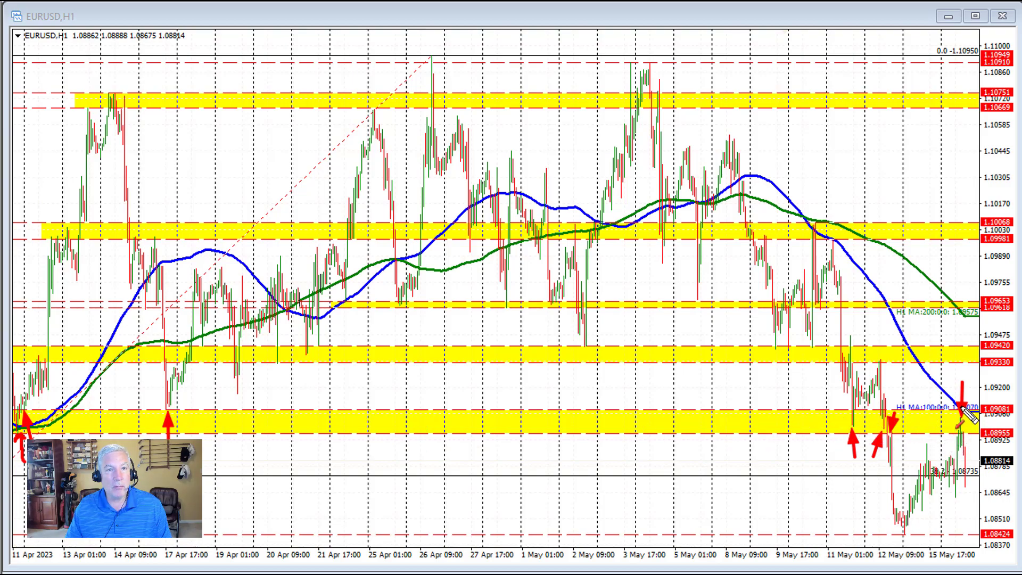
{"action": "key", "text": "Escape"}
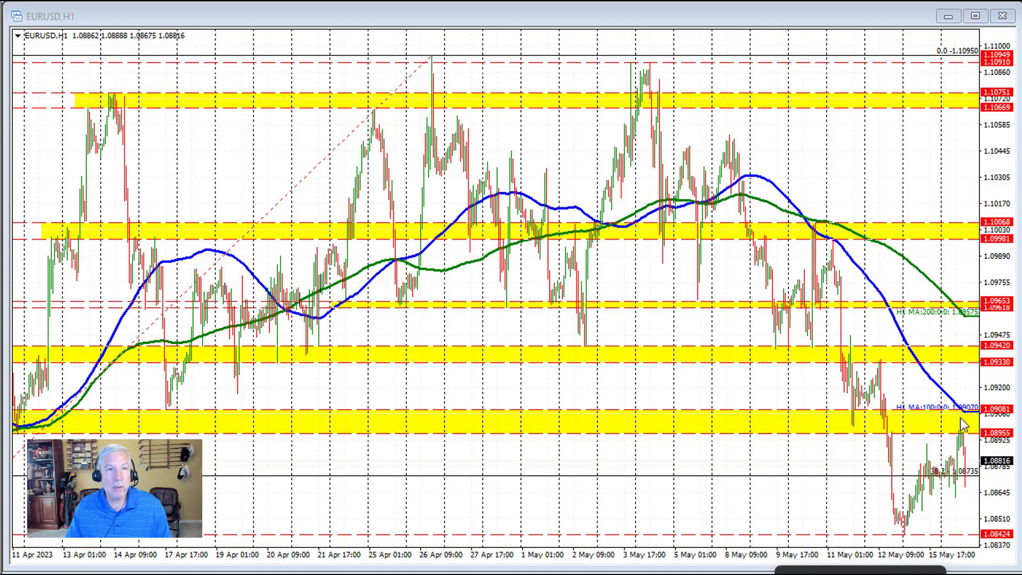
{"action": "left_click_drag", "start_coordinate": [947, 374], "coordinate": [872, 373]}
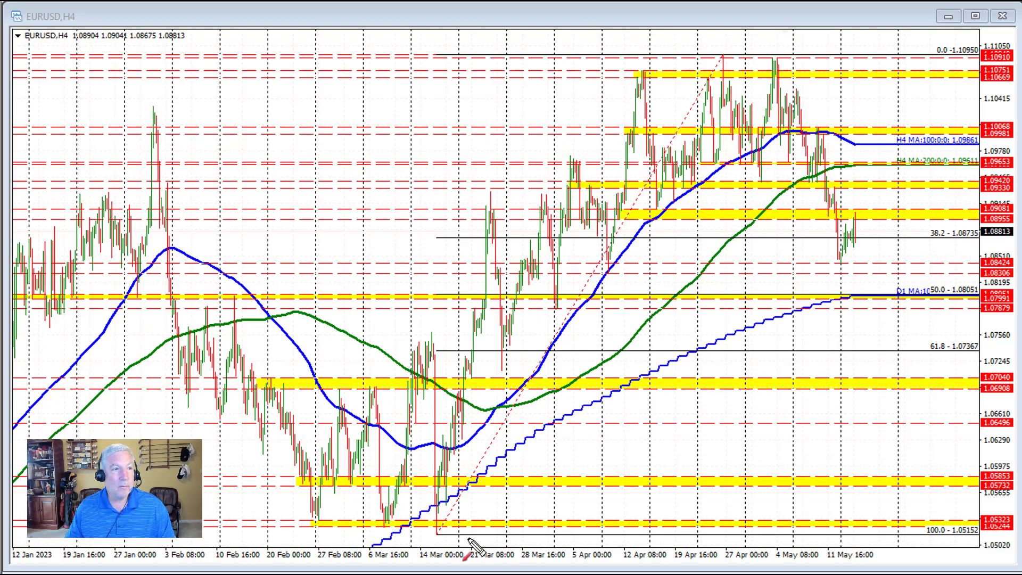
Step: Arrow the March low and April high, and circle the 38.2 Fibonacci level at 1.08735
{"action": "left_click_drag", "start_coordinate": [480, 537], "coordinate": [438, 535]}
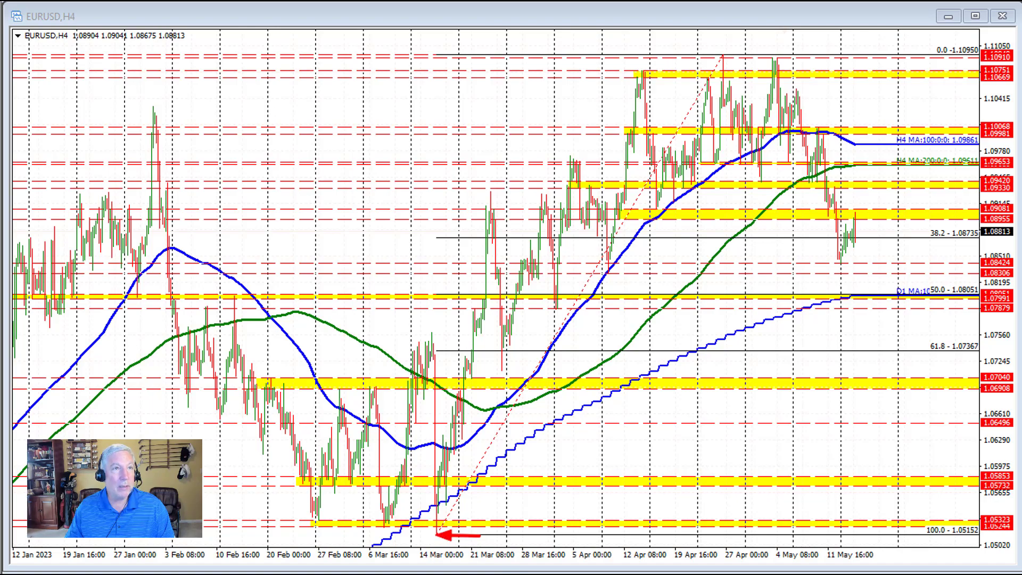
{"action": "left_click_drag", "start_coordinate": [696, 55], "coordinate": [721, 56]}
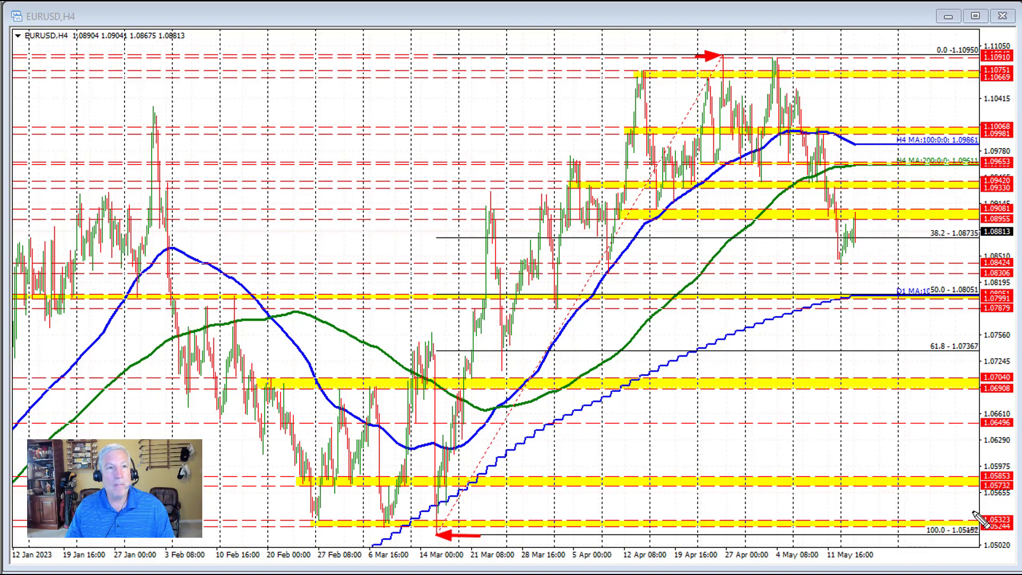
{"action": "mouse_move", "coordinate": [935, 223]}
{"action": "left_mouse_down"}
{"action": "mouse_move", "coordinate": [917, 246]}
{"action": "mouse_move", "coordinate": [985, 241]}
{"action": "mouse_move", "coordinate": [937, 227]}
{"action": "left_mouse_up"}
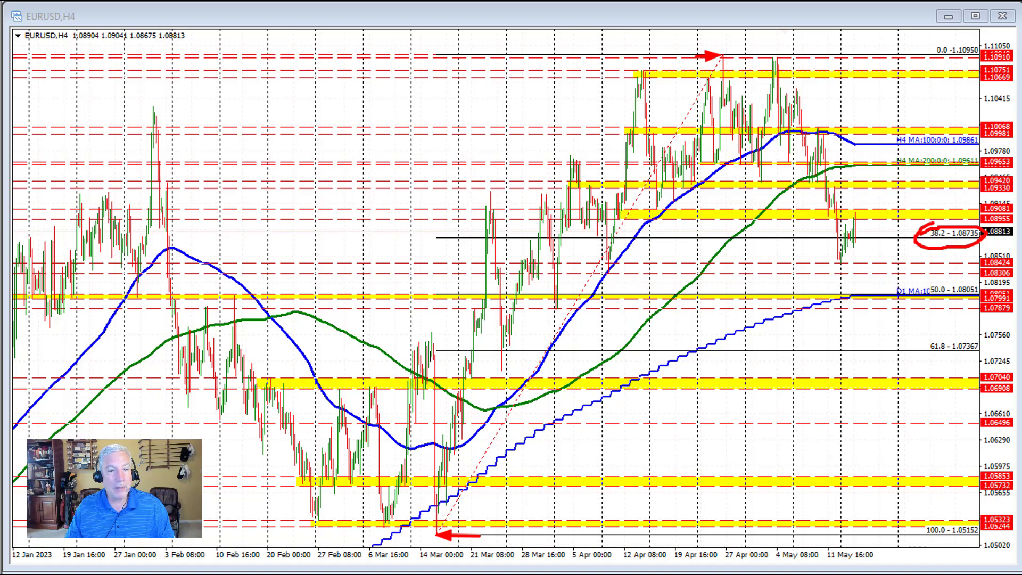
Step: Arrow the April pullback and daily MA, circle the 50.0 level at 1.08051, then go to USDJPY H1
{"action": "left_click_drag", "start_coordinate": [651, 273], "coordinate": [612, 276]}
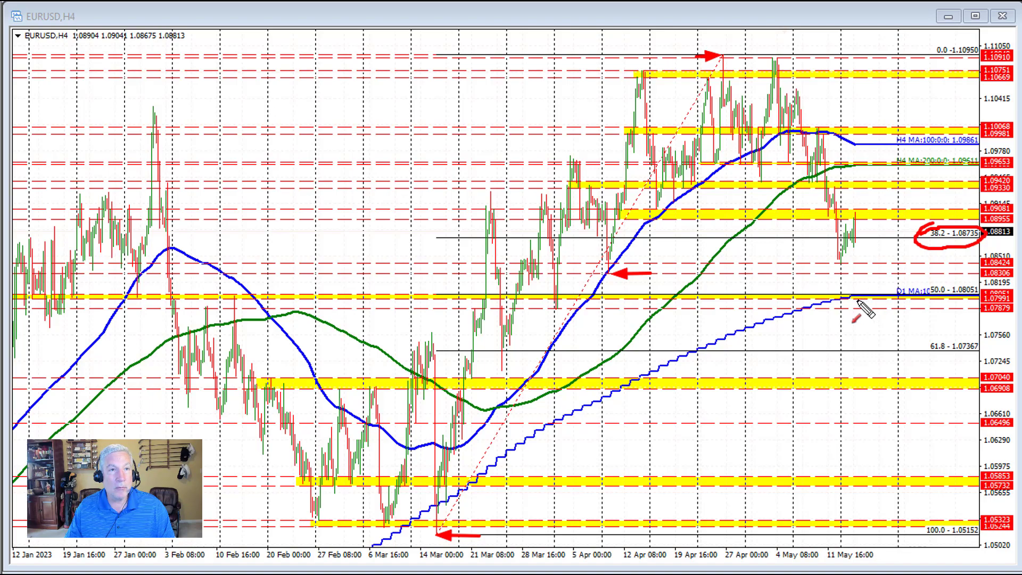
{"action": "left_click_drag", "start_coordinate": [877, 322], "coordinate": [854, 302]}
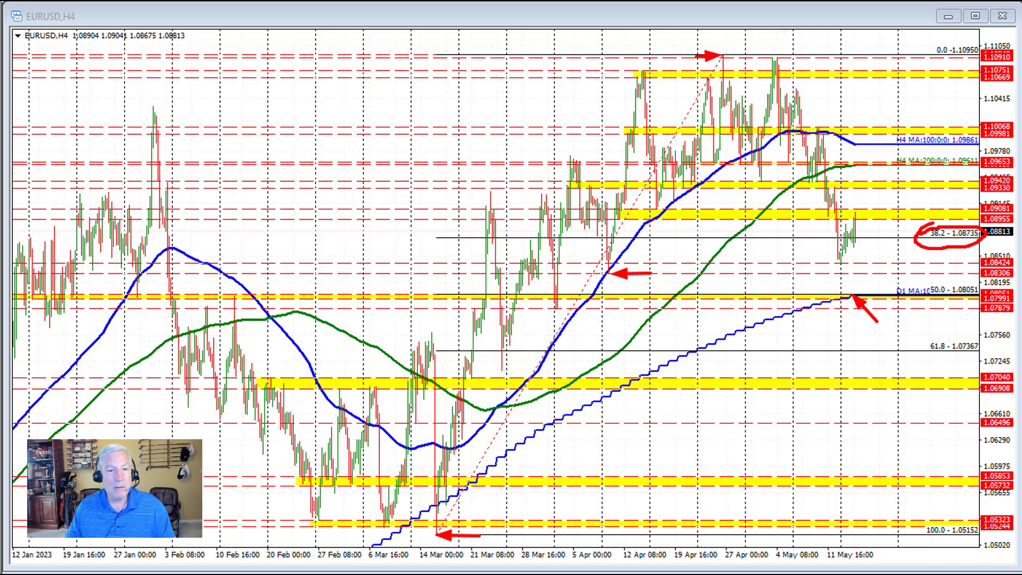
{"action": "mouse_move", "coordinate": [938, 277]}
{"action": "left_mouse_down"}
{"action": "mouse_move", "coordinate": [922, 308]}
{"action": "mouse_move", "coordinate": [982, 296]}
{"action": "mouse_move", "coordinate": [937, 280]}
{"action": "mouse_move", "coordinate": [923, 288]}
{"action": "left_mouse_up"}
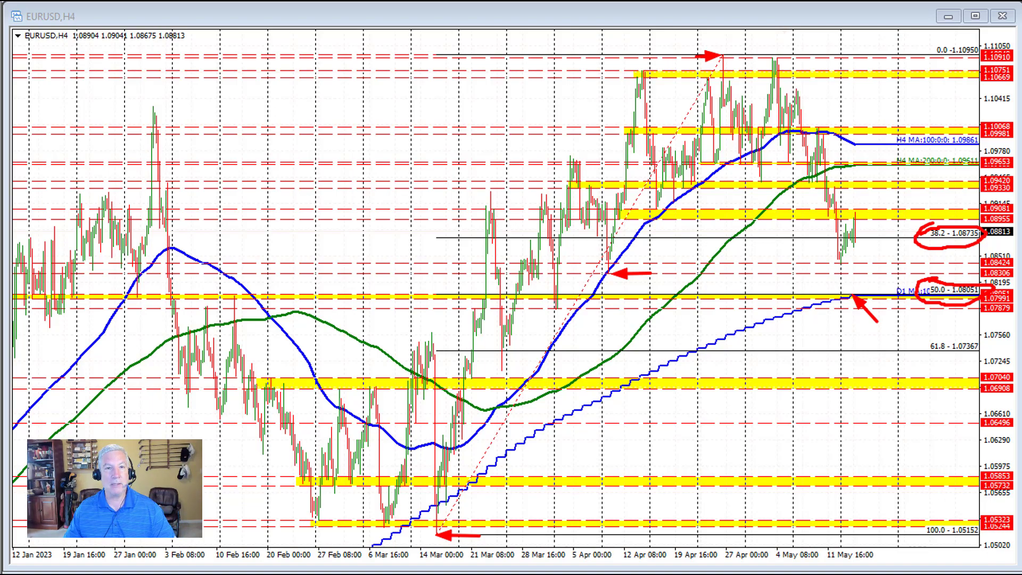
{"action": "key", "text": "ctrl+F6"}
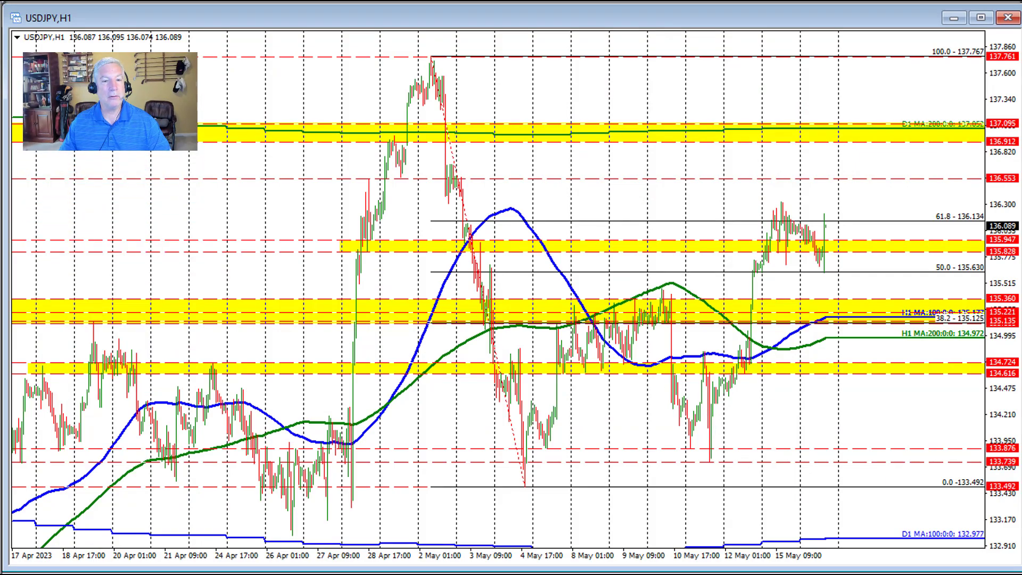
Step: Add up arrows at the recent dips and circle the 135.630 level, 137.76 peak and 133.49 low
{"action": "key", "text": "ctrl+2"}
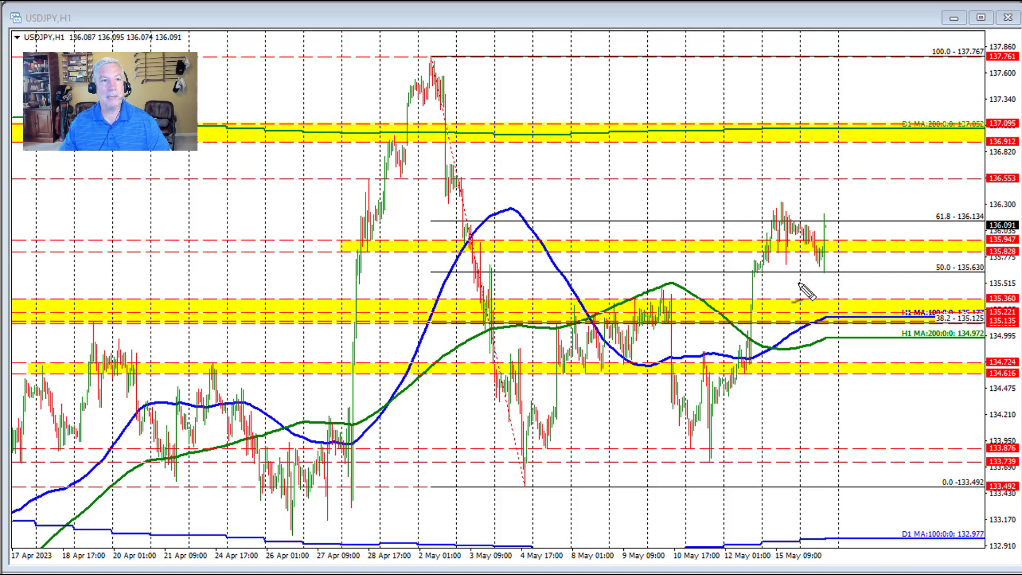
{"action": "mouse_move", "coordinate": [822, 305]}
{"action": "left_mouse_down"}
{"action": "mouse_move", "coordinate": [823, 274]}
{"action": "mouse_move", "coordinate": [829, 283]}
{"action": "left_mouse_up"}
{"action": "mouse_move", "coordinate": [936, 270]}
{"action": "left_mouse_down"}
{"action": "mouse_move", "coordinate": [953, 291]}
{"action": "mouse_move", "coordinate": [988, 285]}
{"action": "mouse_move", "coordinate": [945, 262]}
{"action": "left_mouse_up"}
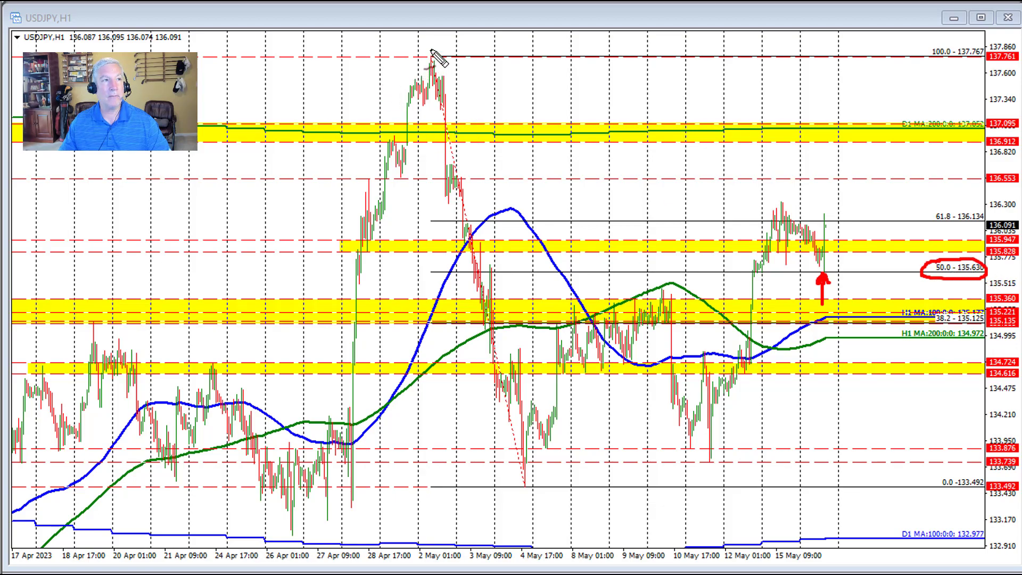
{"action": "mouse_move", "coordinate": [439, 44]}
{"action": "left_mouse_down"}
{"action": "mouse_move", "coordinate": [431, 70]}
{"action": "mouse_move", "coordinate": [440, 47]}
{"action": "left_mouse_up"}
{"action": "mouse_move", "coordinate": [525, 488]}
{"action": "left_mouse_down"}
{"action": "mouse_move", "coordinate": [505, 484]}
{"action": "mouse_move", "coordinate": [529, 474]}
{"action": "left_mouse_up"}
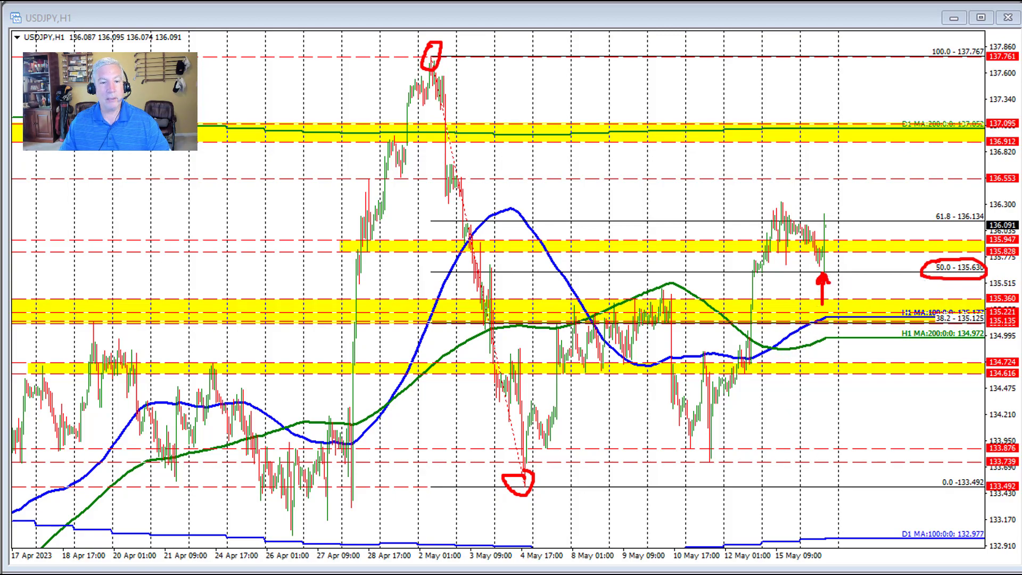
{"action": "left_click_drag", "start_coordinate": [787, 299], "coordinate": [787, 267]}
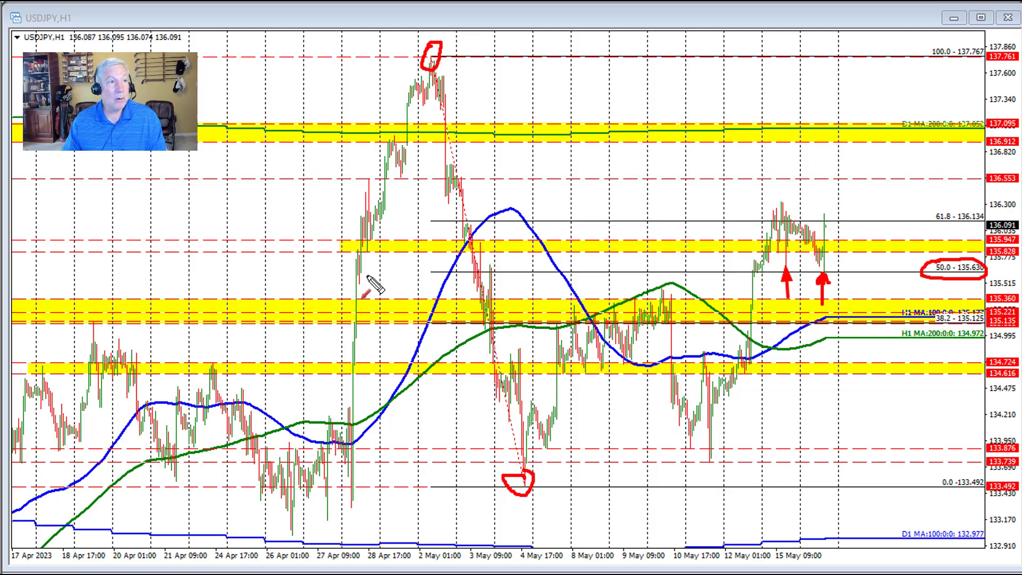
Step: Arrow the late-April yellow band test, the blue MA crossing, and the recent bounce
{"action": "mouse_move", "coordinate": [354, 227]}
{"action": "left_mouse_down"}
{"action": "mouse_move", "coordinate": [355, 251]}
{"action": "mouse_move", "coordinate": [373, 242]}
{"action": "left_mouse_up"}
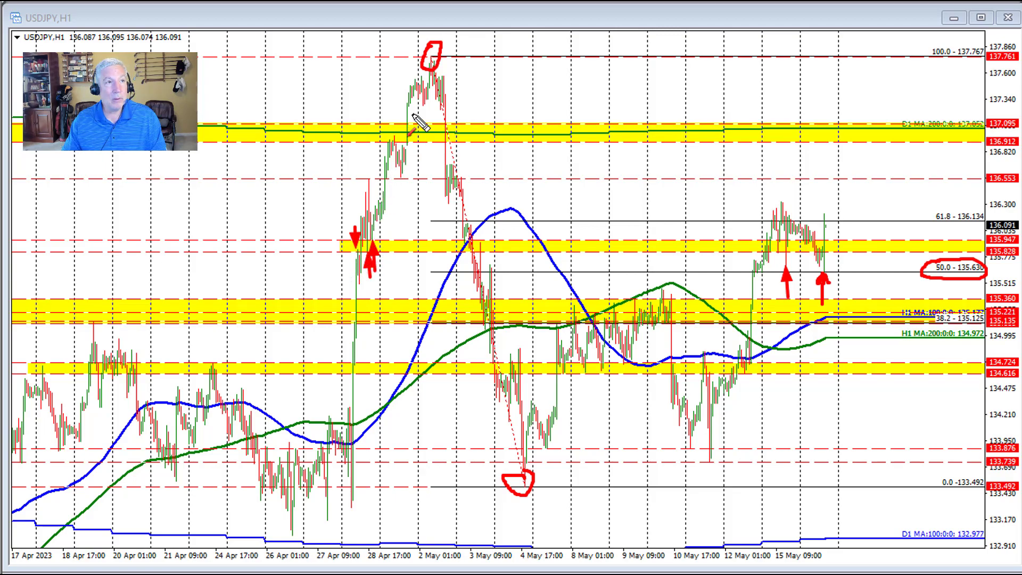
{"action": "mouse_move", "coordinate": [464, 257]}
{"action": "left_mouse_down"}
{"action": "mouse_move", "coordinate": [462, 276]}
{"action": "mouse_move", "coordinate": [461, 247]}
{"action": "mouse_move", "coordinate": [466, 256]}
{"action": "mouse_move", "coordinate": [484, 232]}
{"action": "left_mouse_up"}
{"action": "left_click_drag", "start_coordinate": [396, 271], "coordinate": [392, 275]}
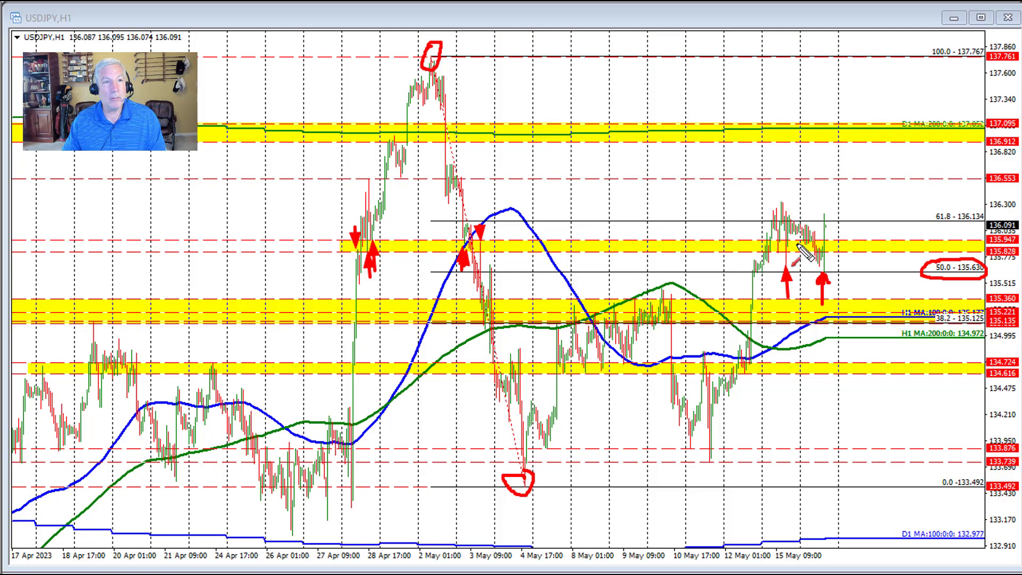
{"action": "mouse_move", "coordinate": [805, 271]}
{"action": "left_mouse_down"}
{"action": "mouse_move", "coordinate": [805, 246]}
{"action": "mouse_move", "coordinate": [817, 239]}
{"action": "mouse_move", "coordinate": [818, 250]}
{"action": "left_mouse_up"}
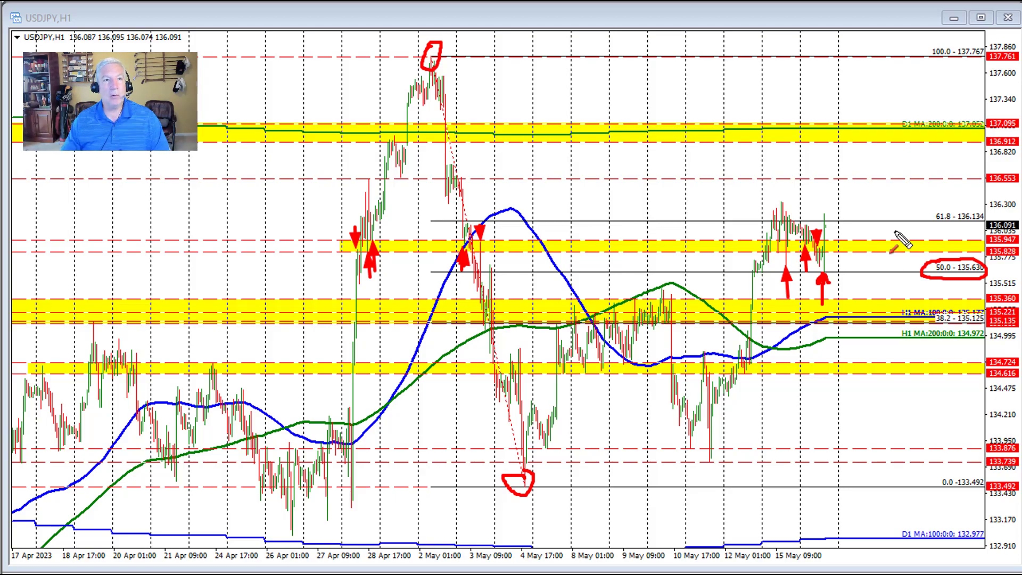
Step: Draw a red line at 136.553 with an up arrow toward 137.095, and arrow the late-April high
{"action": "left_click_drag", "start_coordinate": [829, 240], "coordinate": [859, 185]}
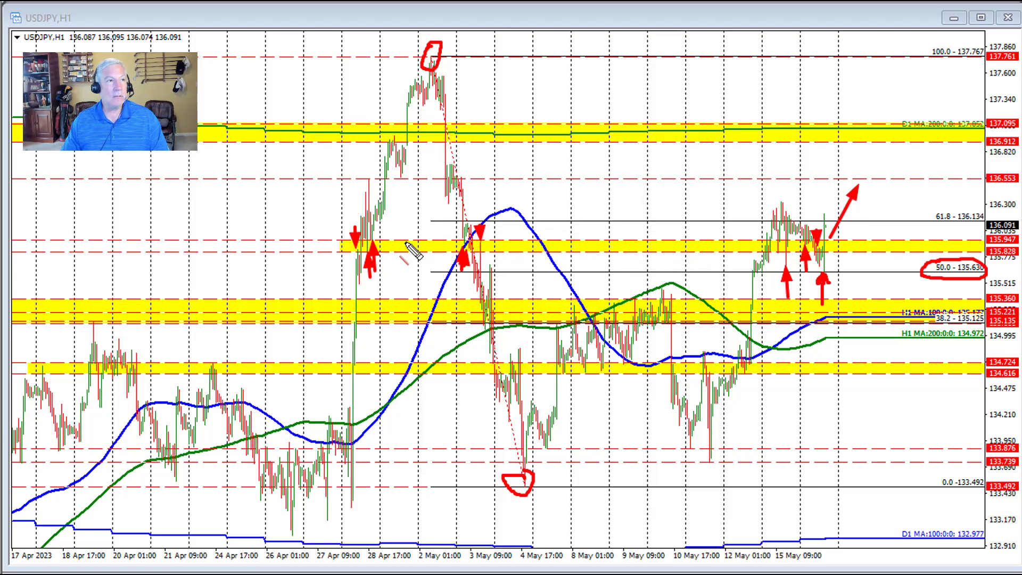
{"action": "left_click_drag", "start_coordinate": [347, 180], "coordinate": [982, 179]}
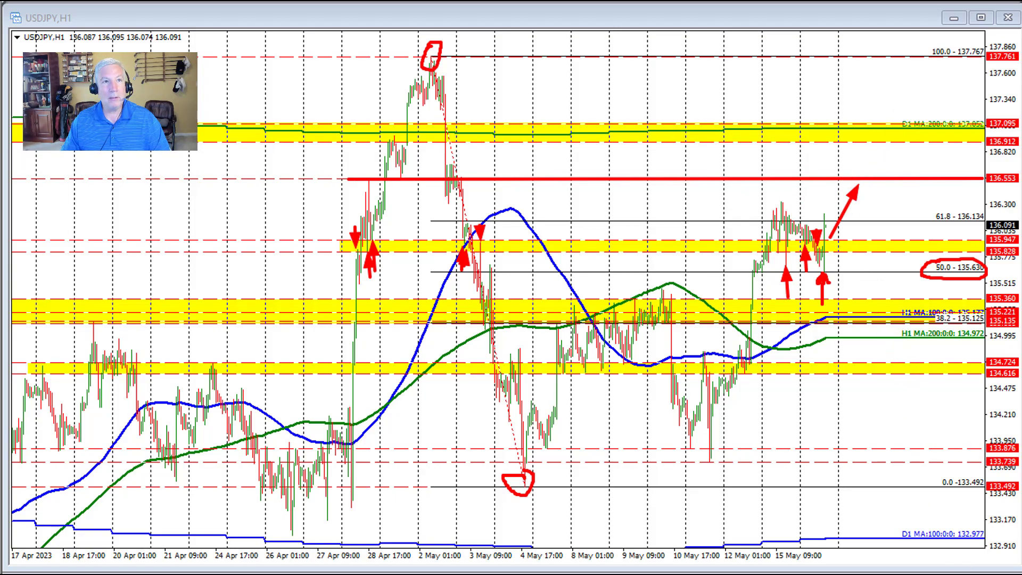
{"action": "left_click_drag", "start_coordinate": [858, 185], "coordinate": [887, 140]}
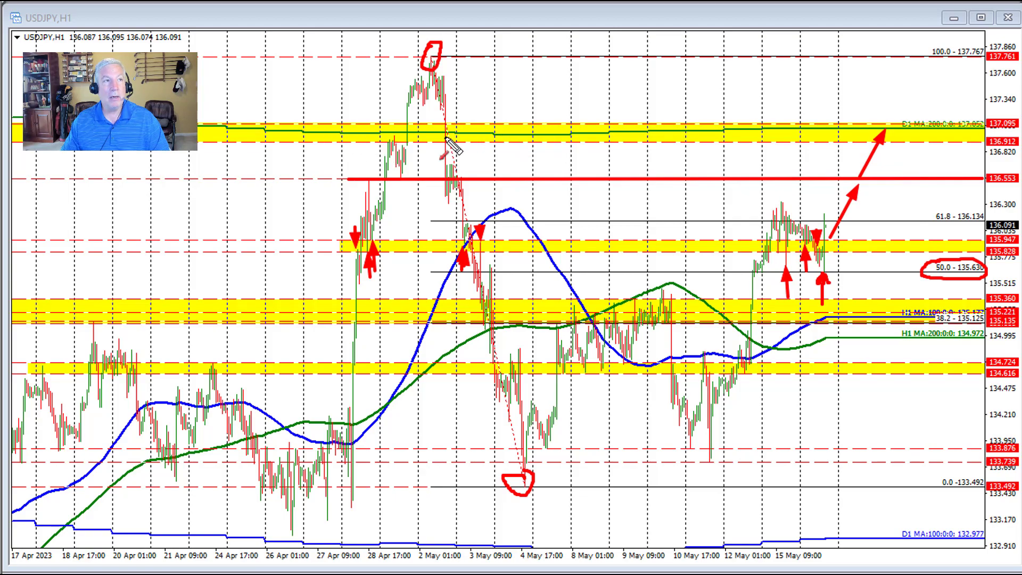
{"action": "mouse_move", "coordinate": [392, 112]}
{"action": "left_mouse_down"}
{"action": "mouse_move", "coordinate": [393, 133]}
{"action": "mouse_move", "coordinate": [398, 122]}
{"action": "left_mouse_up"}
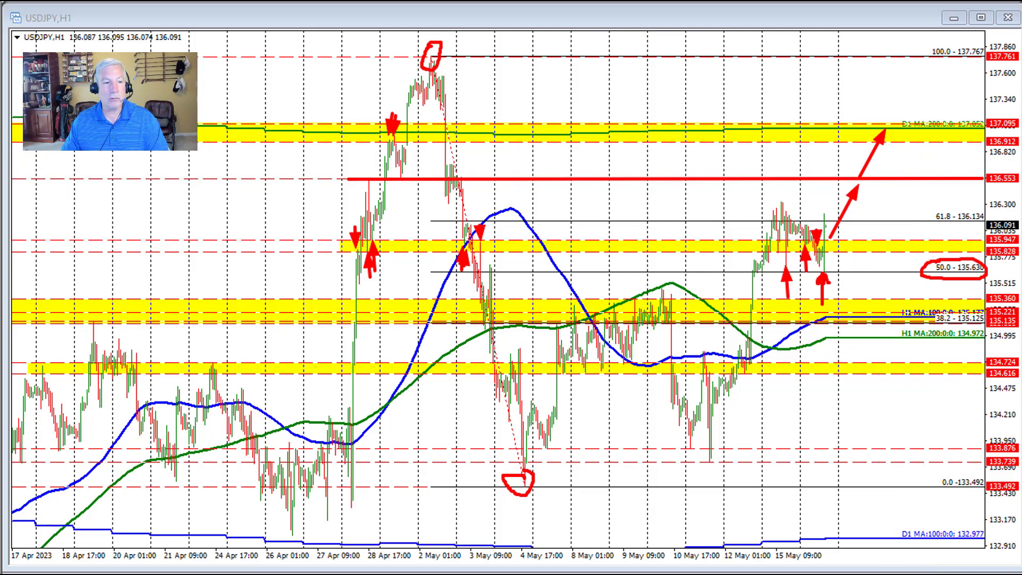
Step: Erase the USDJPY marks, then on GBPUSD H4 arrow the 12 Apr, 1 May and 4 May yellow-zone tests
{"action": "key", "text": "e"}
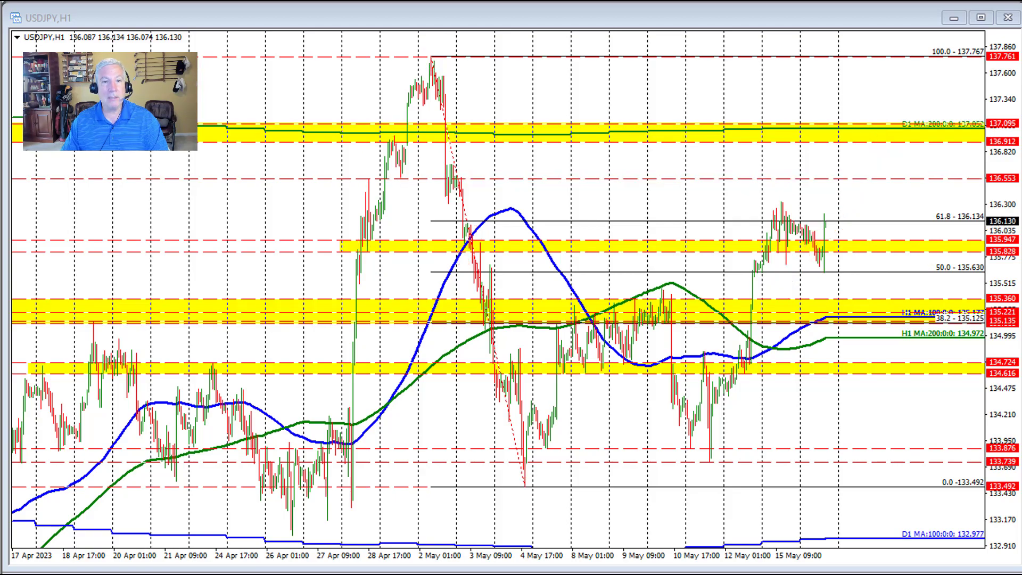
{"action": "key", "text": "ctrl+F6"}
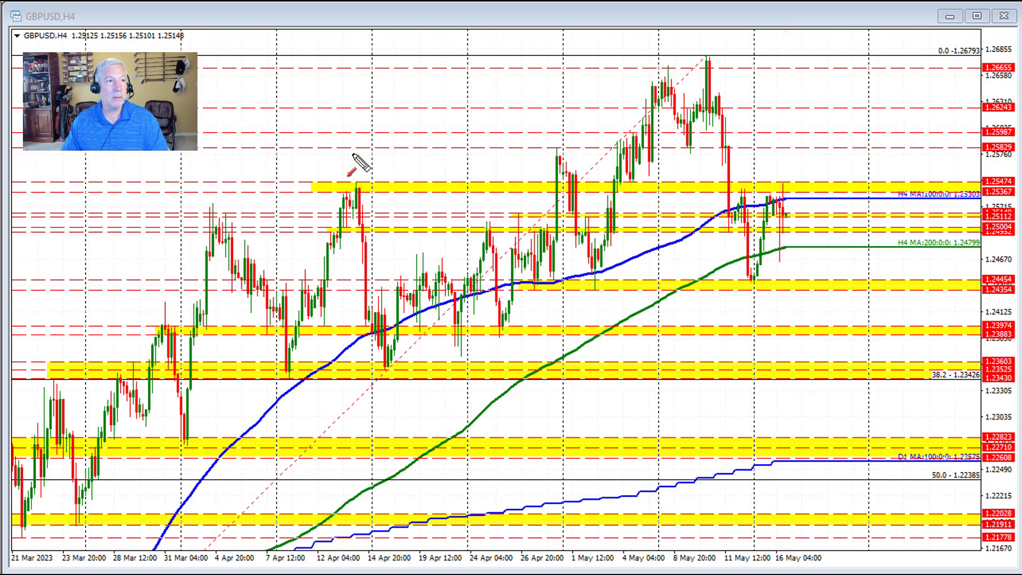
{"action": "mouse_move", "coordinate": [352, 153]}
{"action": "left_mouse_down"}
{"action": "mouse_move", "coordinate": [346, 193]}
{"action": "mouse_move", "coordinate": [355, 172]}
{"action": "mouse_move", "coordinate": [359, 186]}
{"action": "left_mouse_up"}
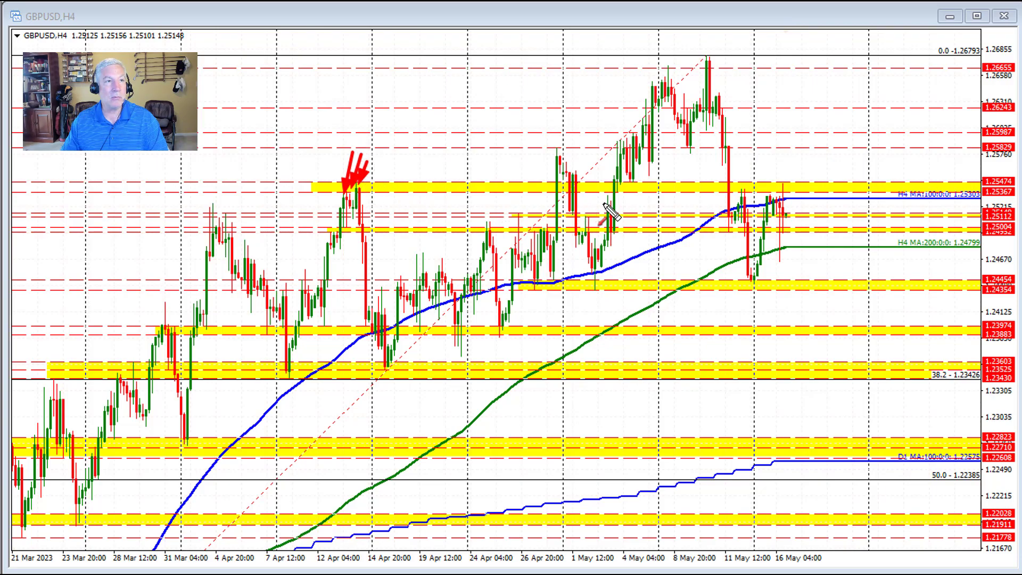
{"action": "left_click_drag", "start_coordinate": [564, 211], "coordinate": [563, 187]}
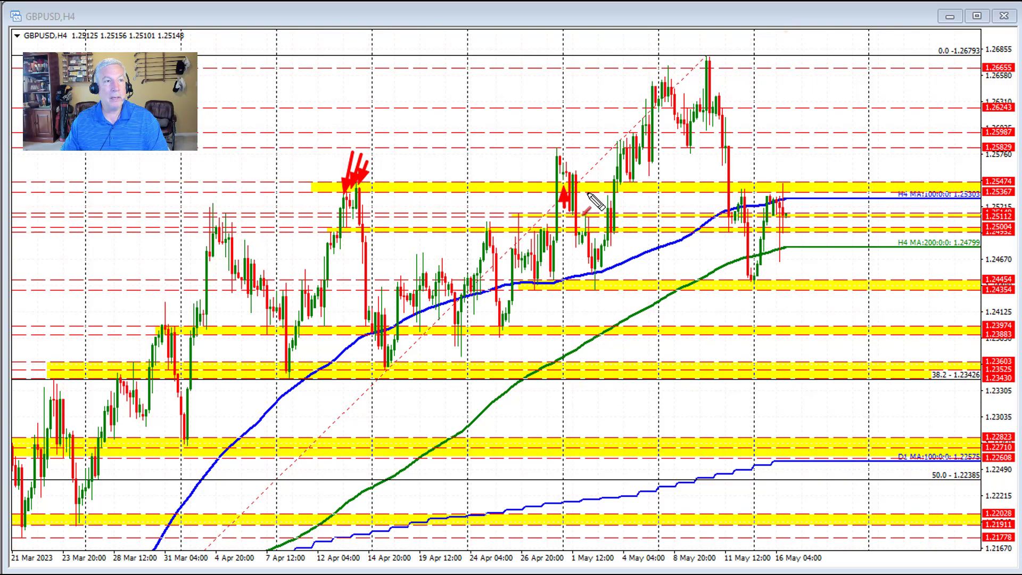
{"action": "mouse_move", "coordinate": [621, 211]}
{"action": "left_mouse_down"}
{"action": "mouse_move", "coordinate": [622, 192]}
{"action": "mouse_move", "coordinate": [630, 209]}
{"action": "mouse_move", "coordinate": [633, 192]}
{"action": "left_mouse_up"}
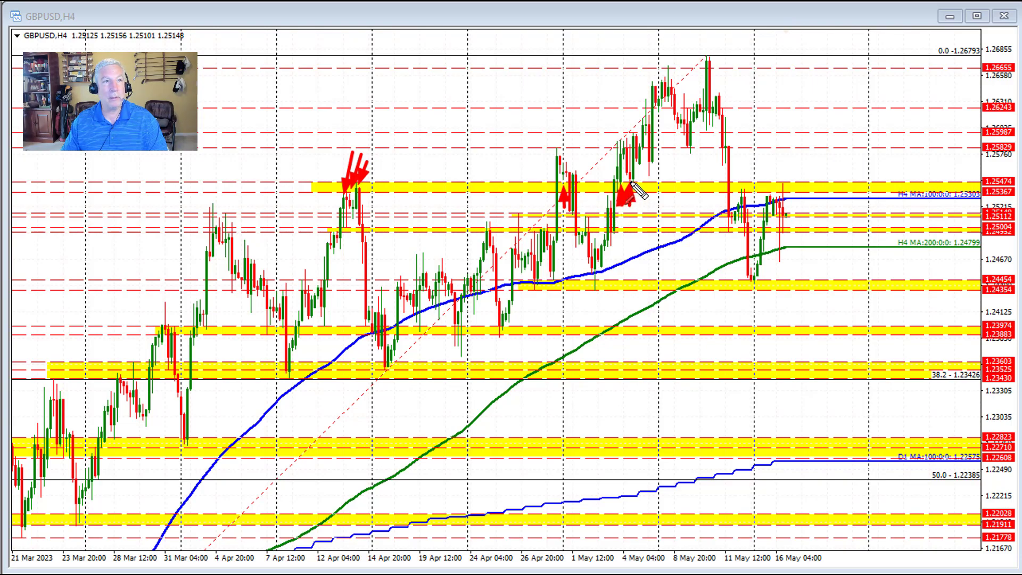
Step: Arrow the 11 May high, the blue 100 MA, the green 200 MA and the latest low wick, then clear them
{"action": "left_click_drag", "start_coordinate": [720, 228], "coordinate": [727, 210]}
{"action": "mouse_move", "coordinate": [741, 172]}
{"action": "left_mouse_down"}
{"action": "mouse_move", "coordinate": [751, 202]}
{"action": "mouse_move", "coordinate": [763, 178]}
{"action": "mouse_move", "coordinate": [774, 178]}
{"action": "mouse_move", "coordinate": [775, 194]}
{"action": "mouse_move", "coordinate": [793, 179]}
{"action": "mouse_move", "coordinate": [789, 165]}
{"action": "mouse_move", "coordinate": [786, 182]}
{"action": "left_mouse_up"}
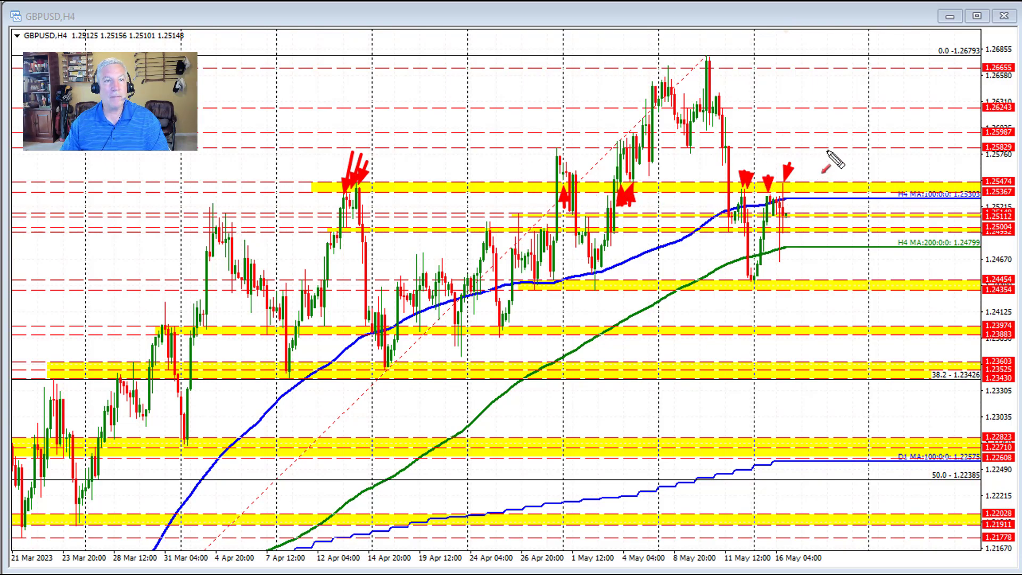
{"action": "left_click_drag", "start_coordinate": [827, 152], "coordinate": [788, 199]}
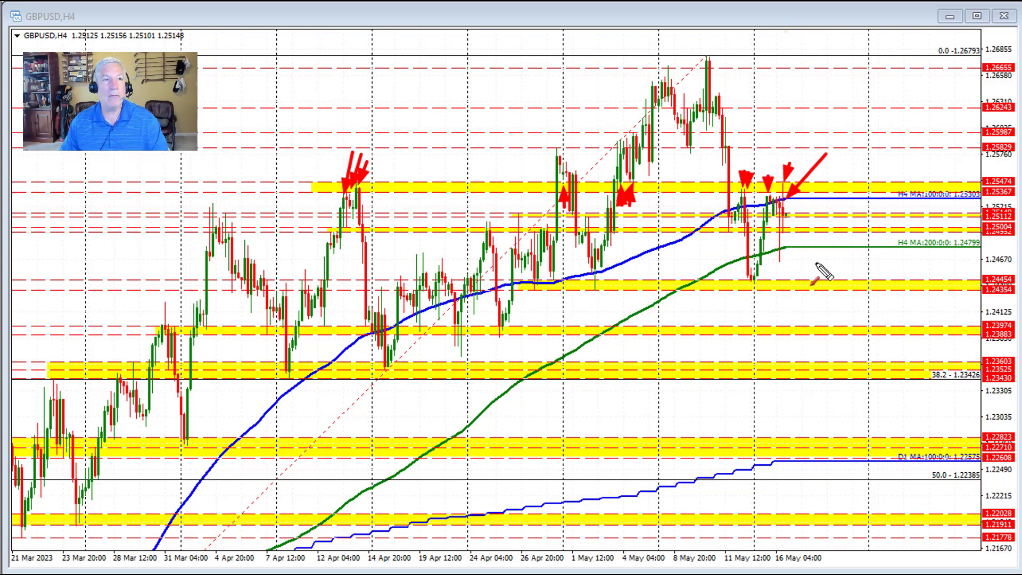
{"action": "left_click_drag", "start_coordinate": [816, 263], "coordinate": [792, 249]}
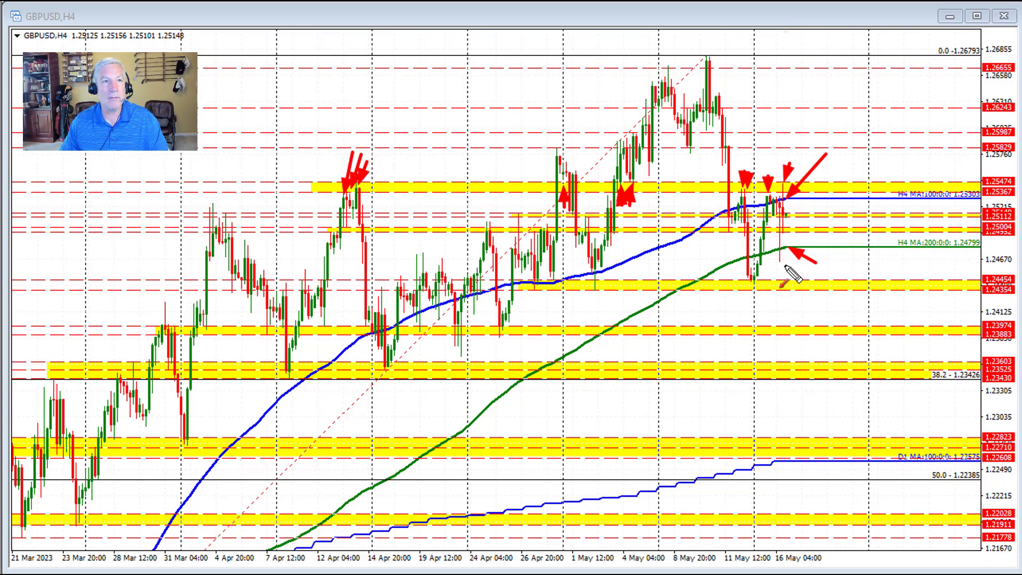
{"action": "mouse_move", "coordinate": [792, 275]}
{"action": "left_mouse_down"}
{"action": "mouse_move", "coordinate": [781, 253]}
{"action": "mouse_move", "coordinate": [770, 277]}
{"action": "mouse_move", "coordinate": [758, 271]}
{"action": "left_mouse_up"}
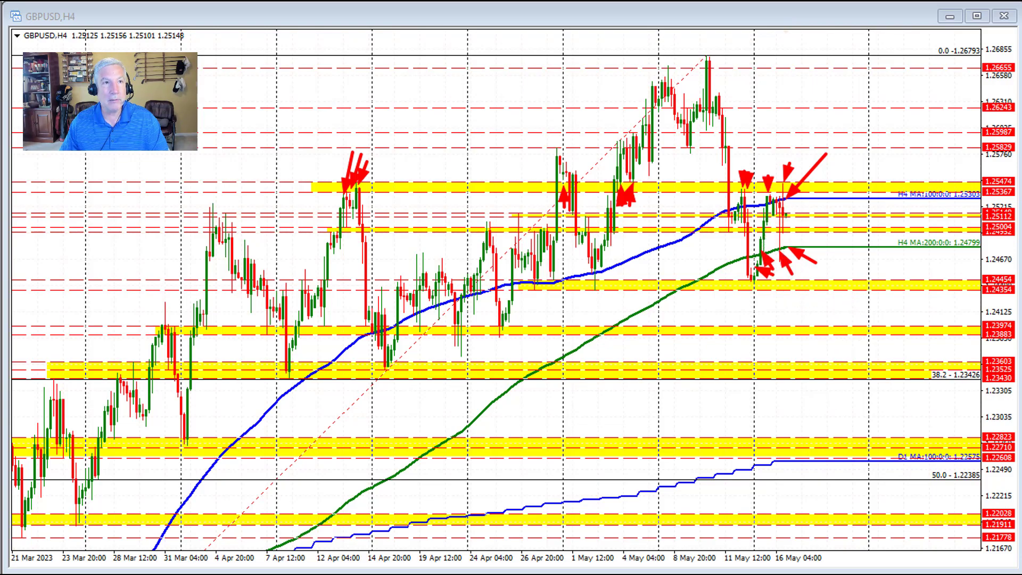
{"action": "key", "text": "Escape"}
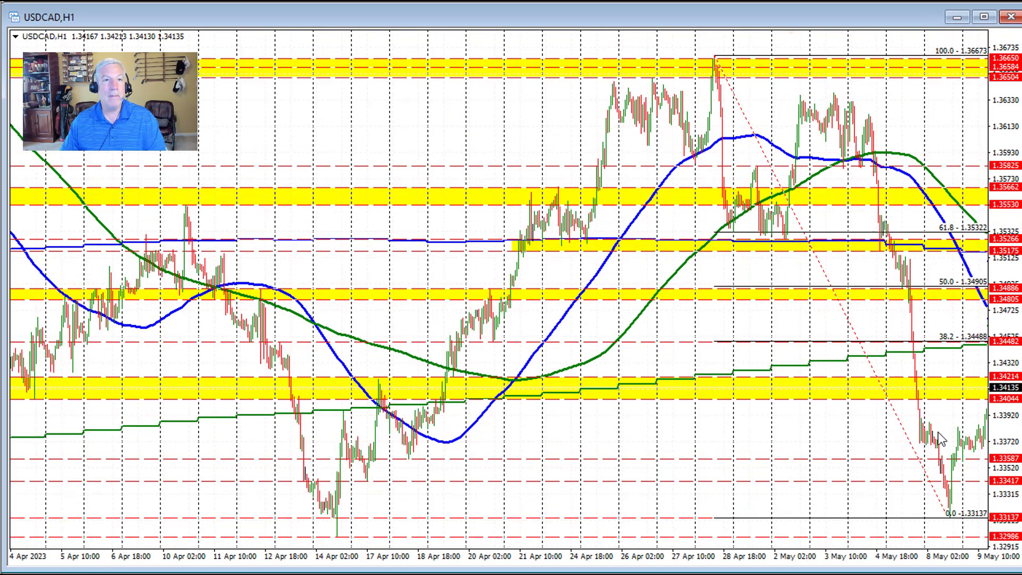
Step: Pan the USDCAD hourly chart back and forth until the bars through 16 May are visible
{"action": "left_click_drag", "start_coordinate": [536, 130], "coordinate": [173, 158]}
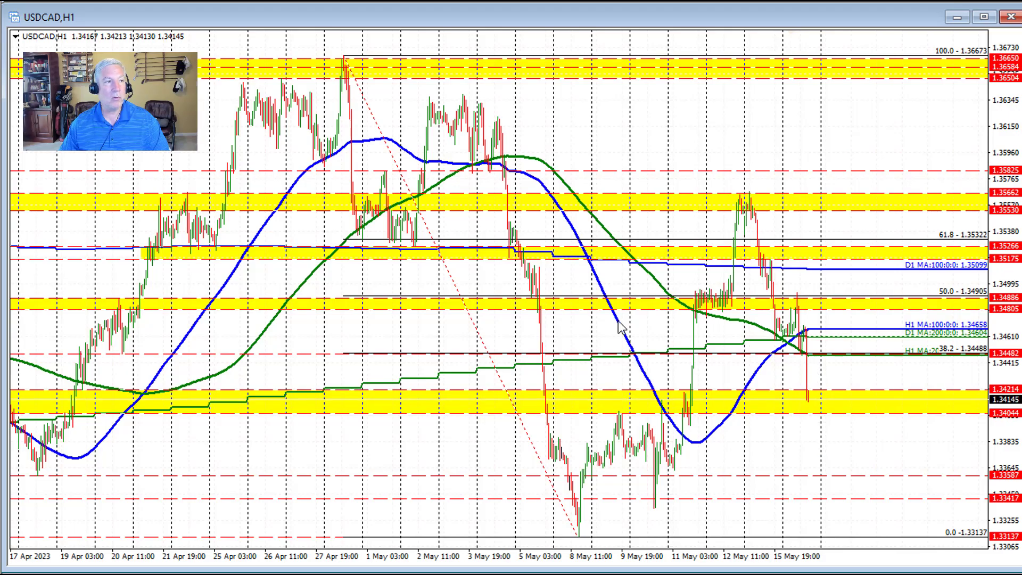
{"action": "left_click_drag", "start_coordinate": [491, 277], "coordinate": [780, 322]}
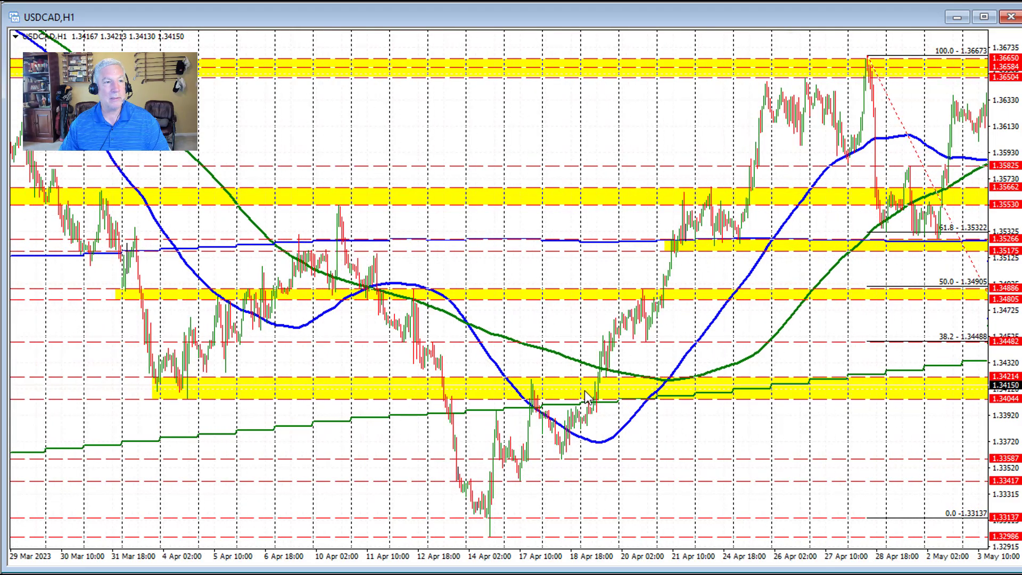
{"action": "left_click_drag", "start_coordinate": [787, 434], "coordinate": [322, 434]}
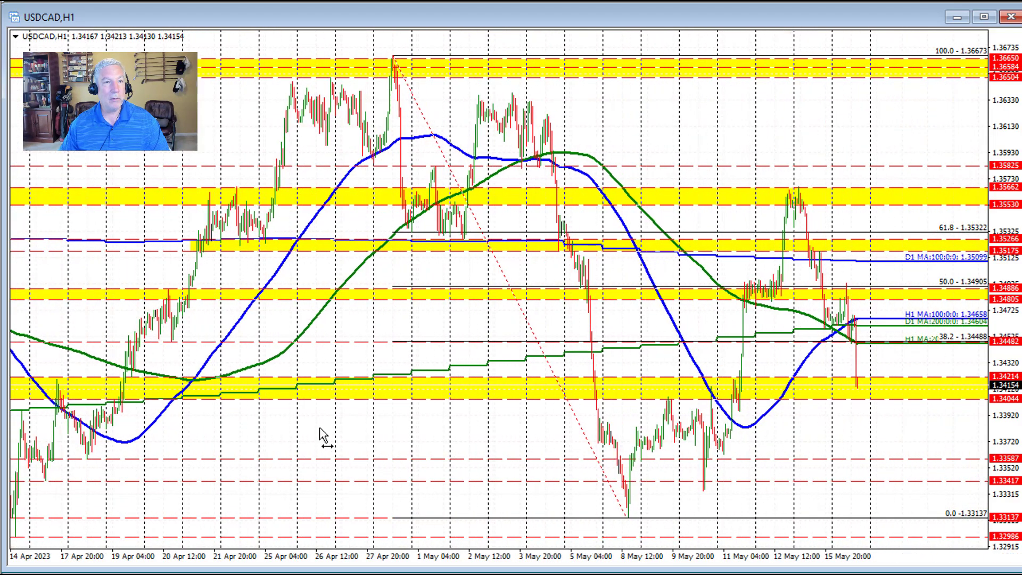
{"action": "left_click_drag", "start_coordinate": [792, 410], "coordinate": [847, 415]}
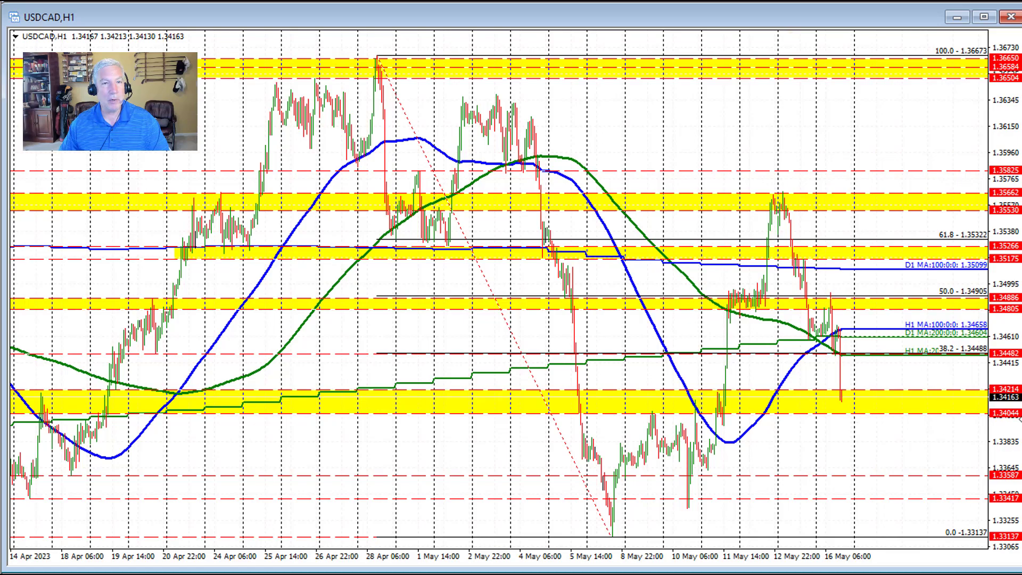